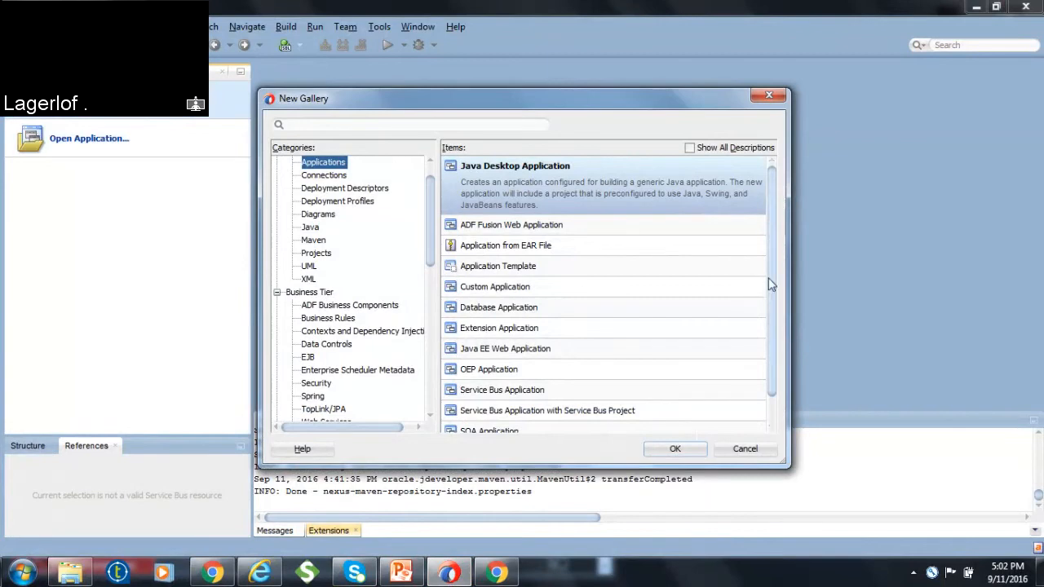
Create a Service Bus Application named OSBDemoApplication, entering an application package prefix that starts with osbd
left_click_drag(774, 284, 774, 321)
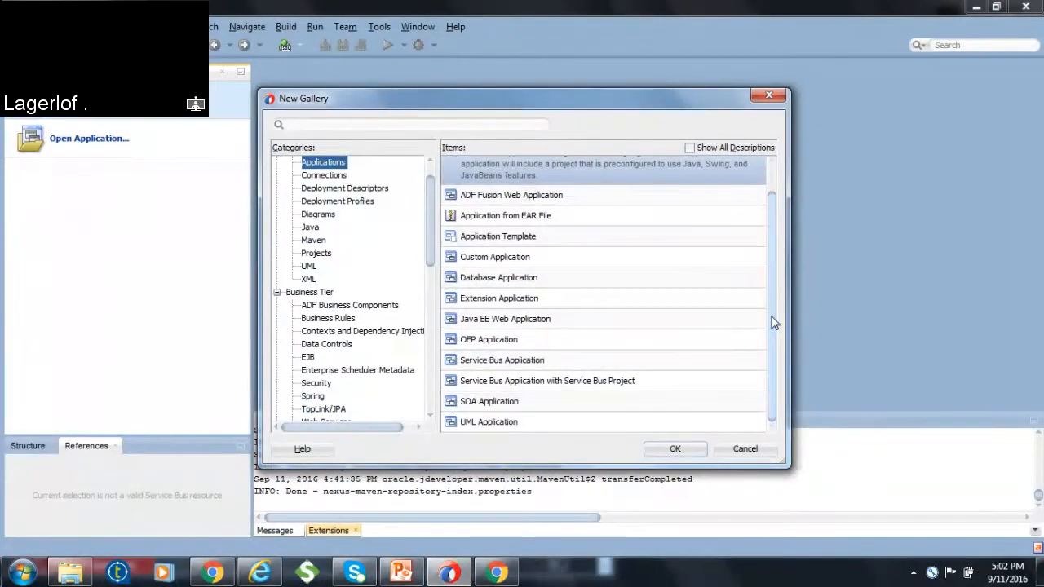
left_click(488, 361)
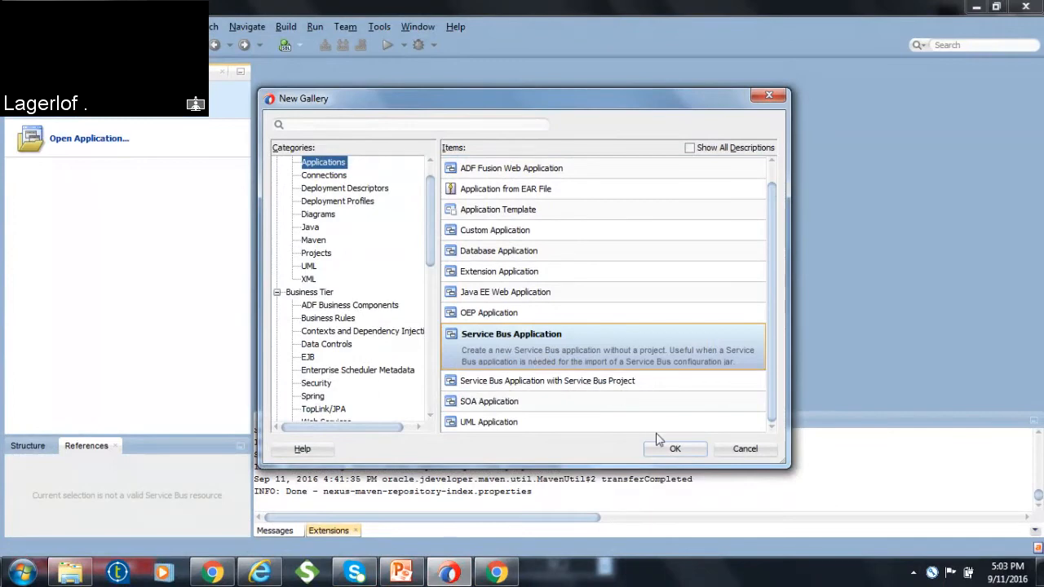
left_click(671, 449)
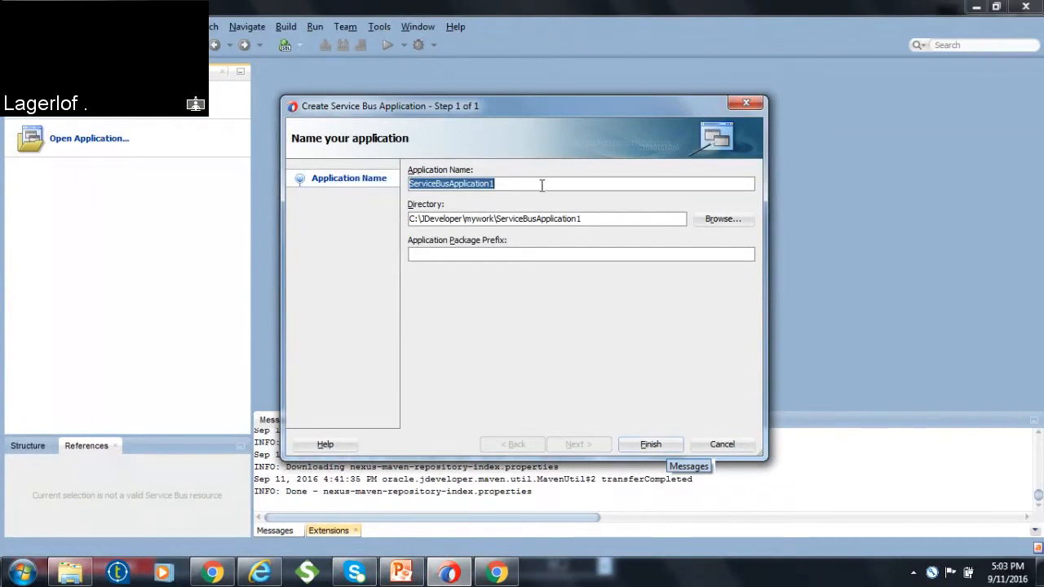
type("OS")
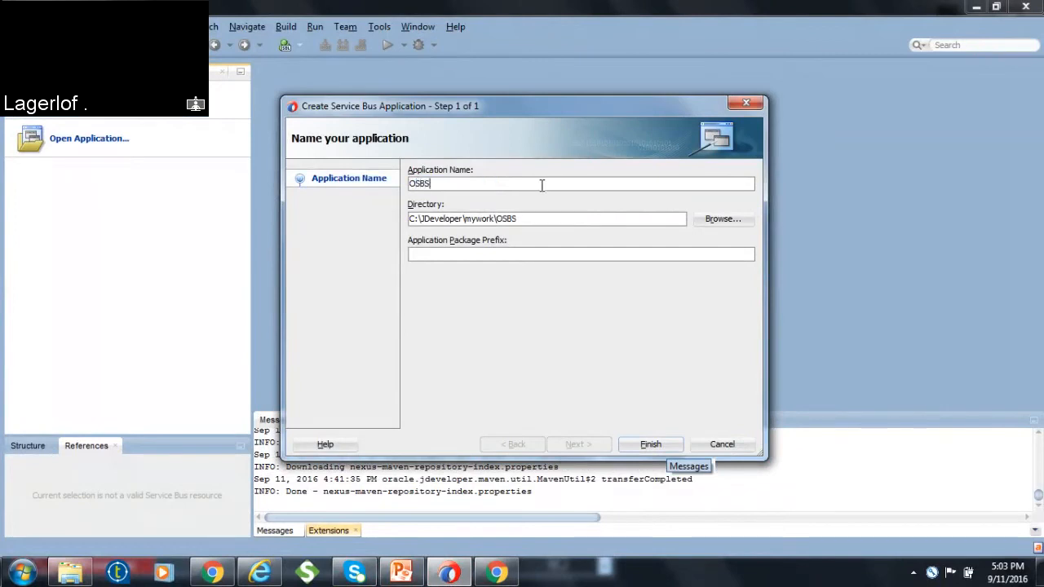
type("BDemoApplication")
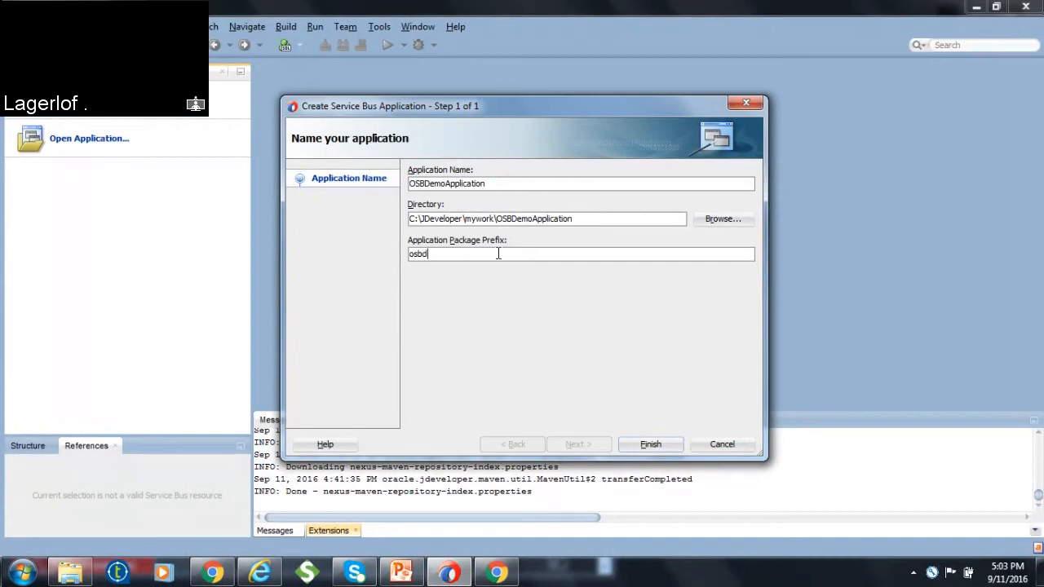
left_click(641, 439)
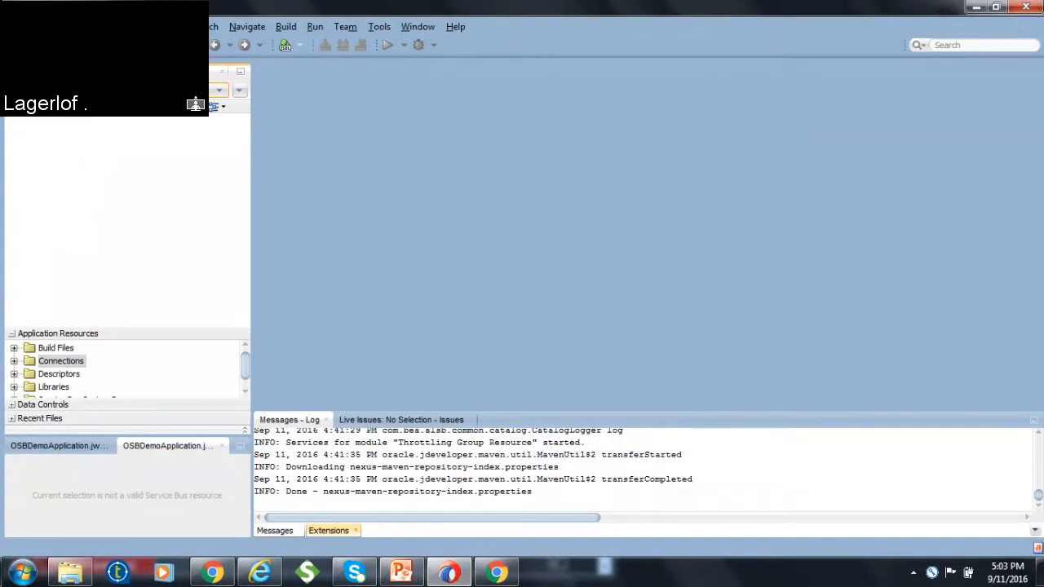
Start a new Service Bus Project in the OSBDemoApplication application
left_click(14, 27)
mouse_move(34, 46)
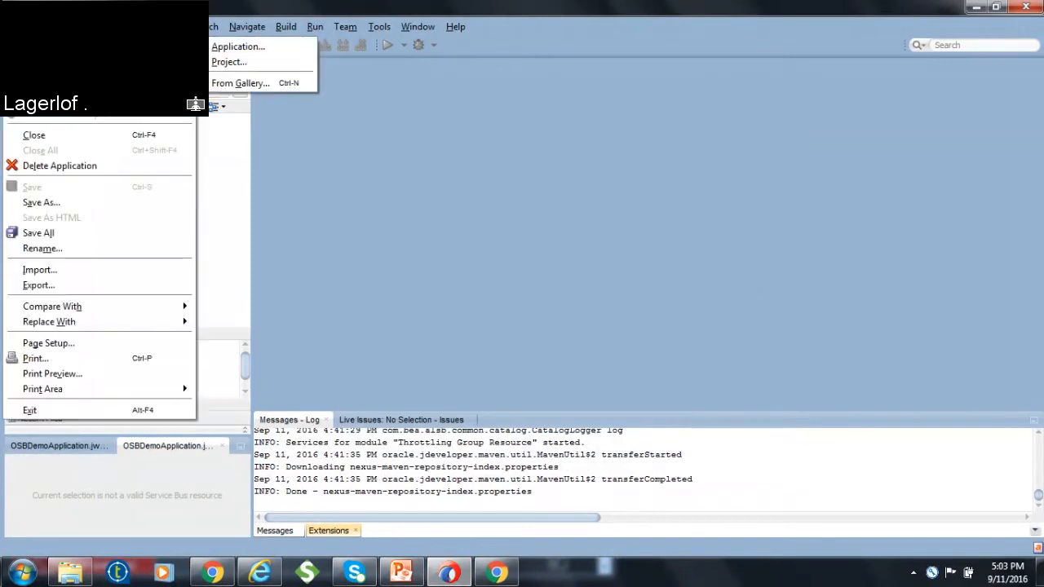
left_click(227, 62)
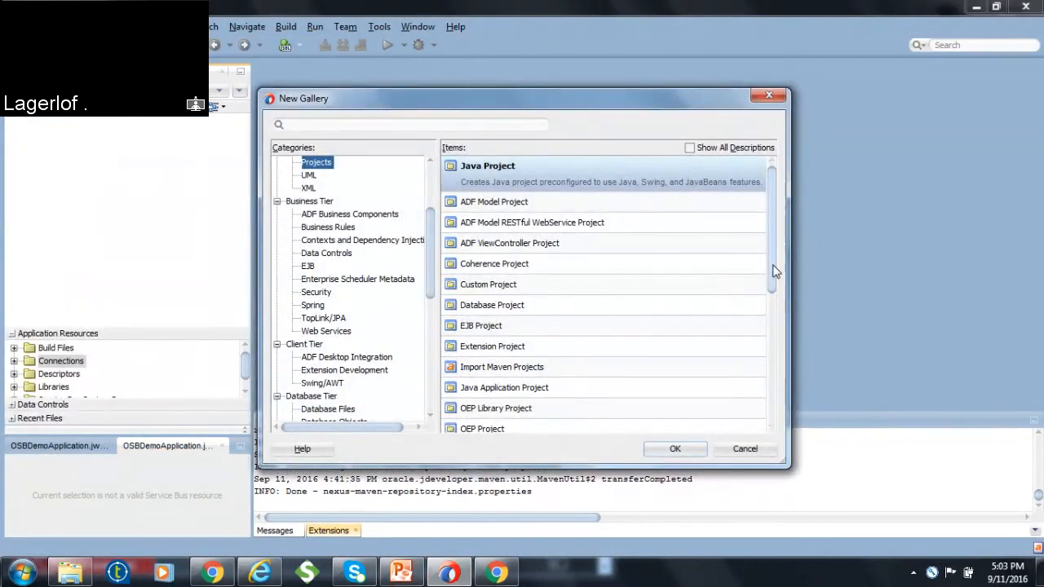
left_click_drag(773, 269, 775, 326)
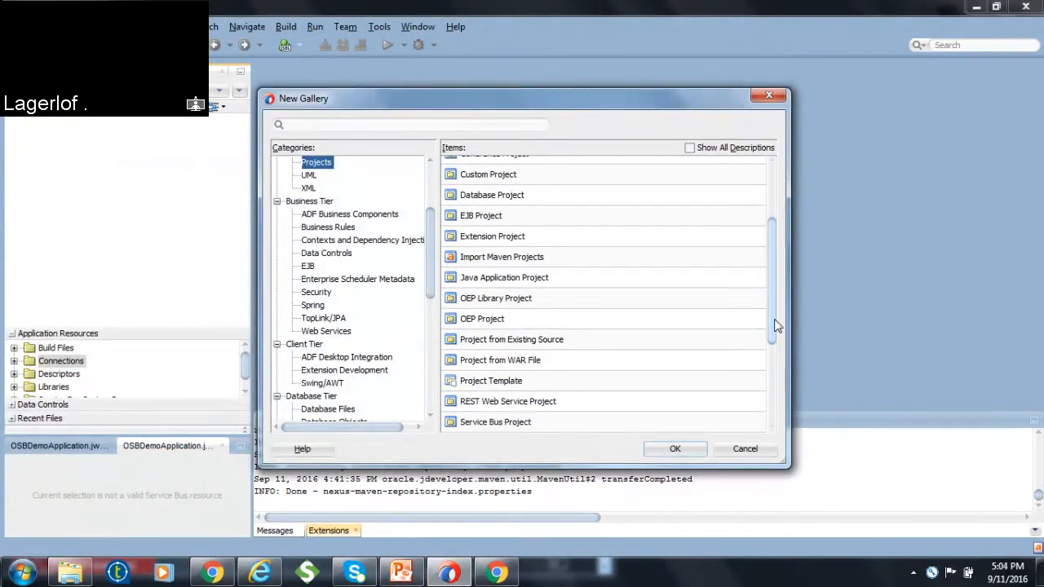
left_click(773, 405)
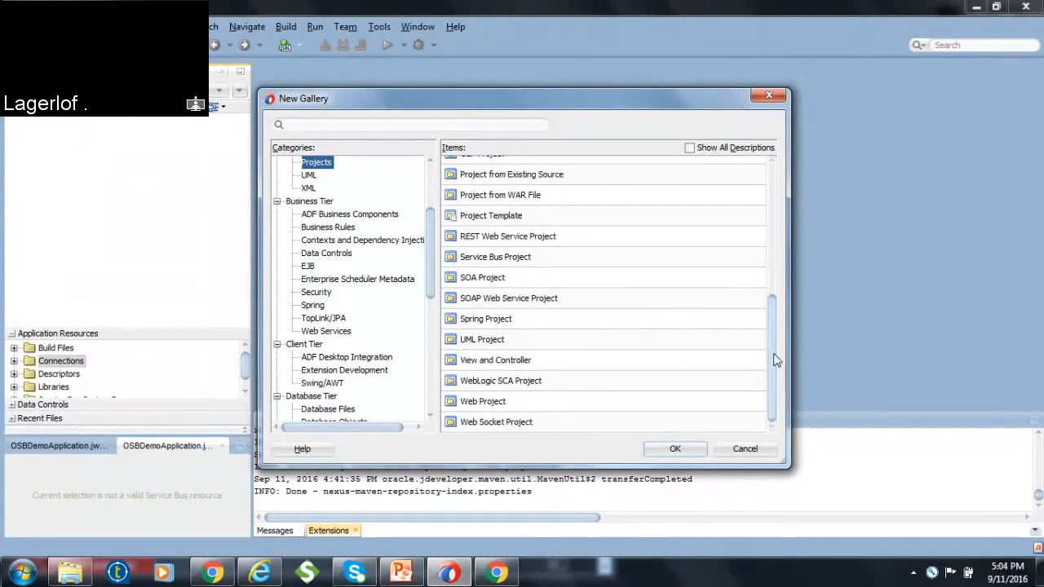
left_click_drag(773, 363, 765, 320)
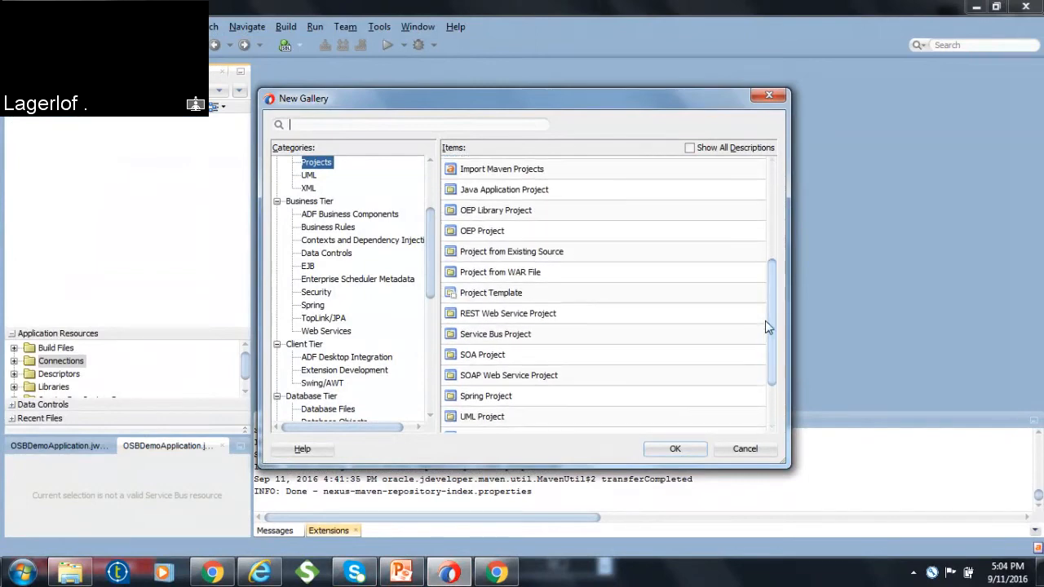
left_click(481, 341)
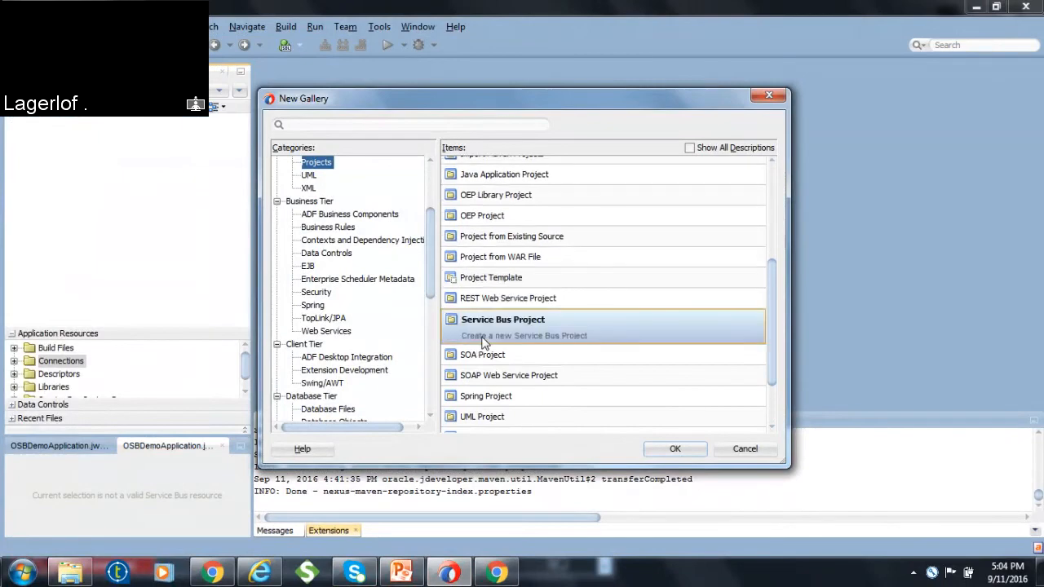
left_click(676, 449)
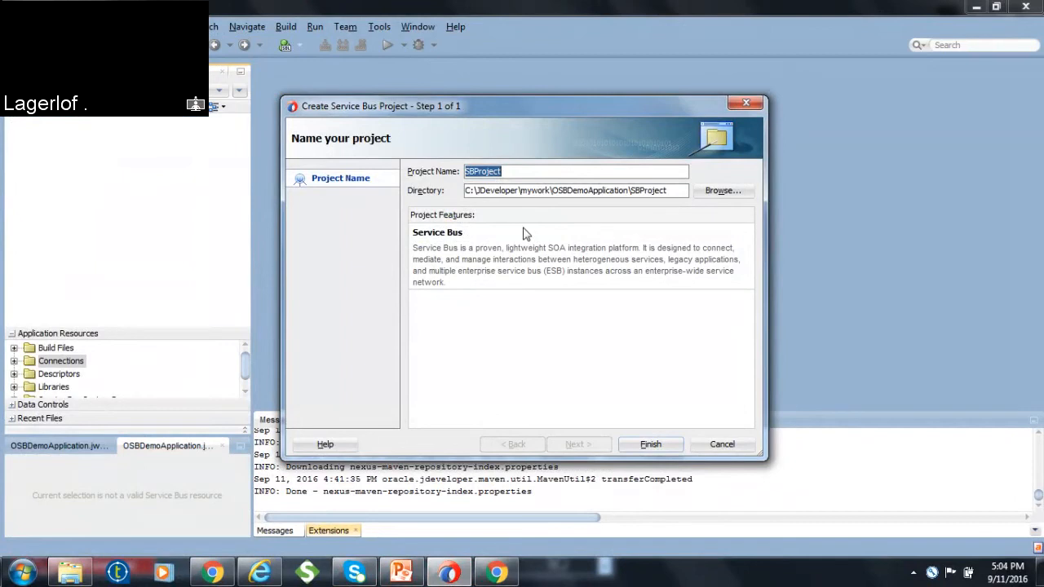
Name the Service Bus project InvoiceService and finish creating it in its default directory
type("Inv")
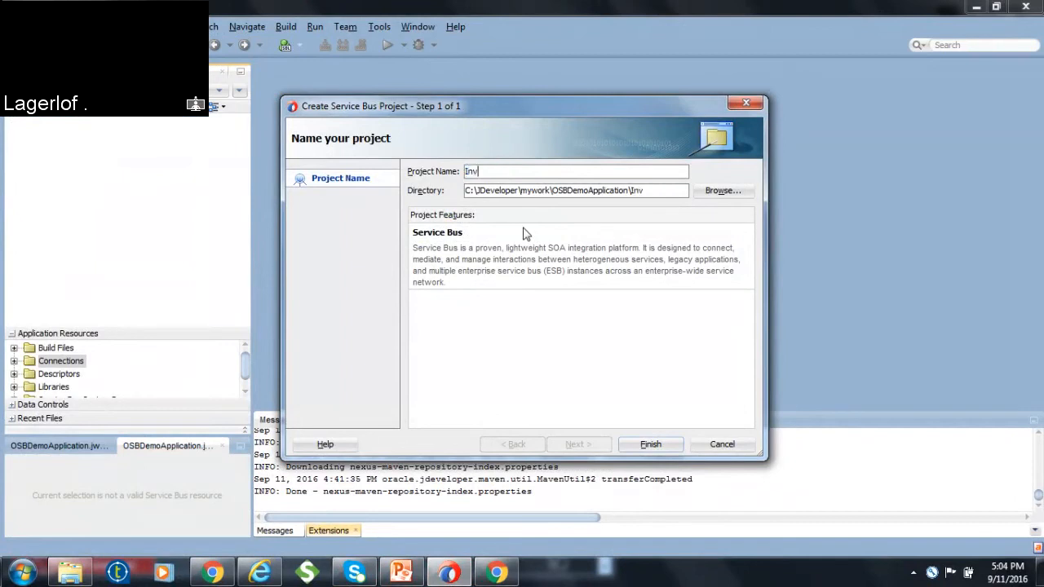
type("oice")
type("vice")
left_click(653, 445)
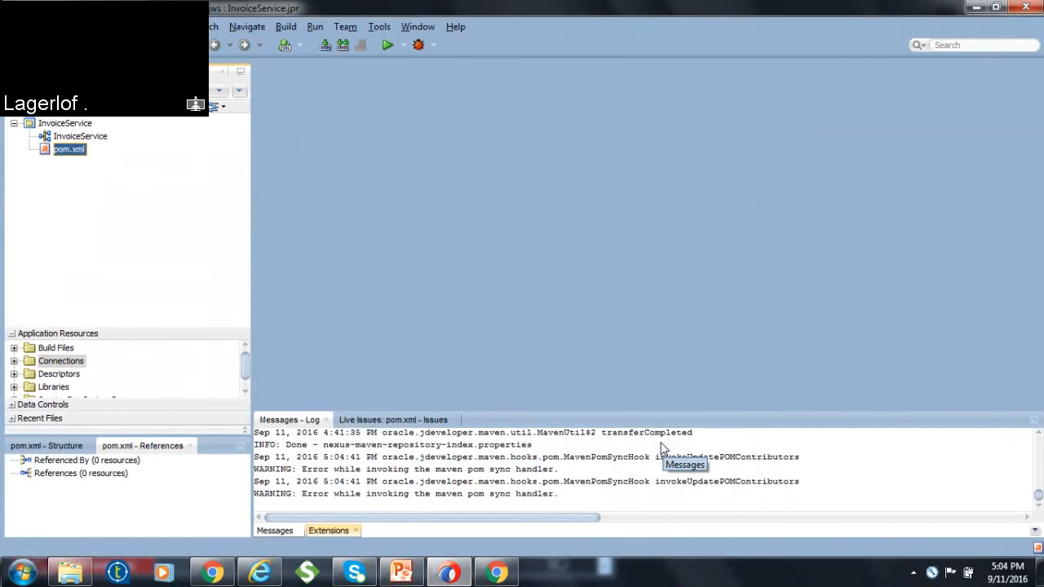
Open the InvoiceService overview diagram with a taller canvas and review the available Service Bus components
double_click(82, 137)
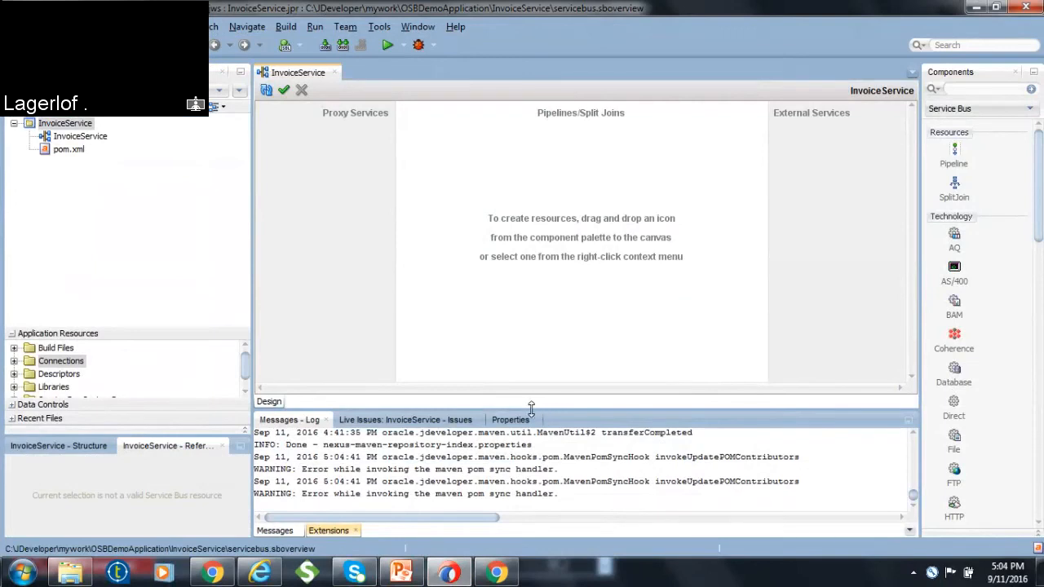
left_click_drag(530, 408, 532, 430)
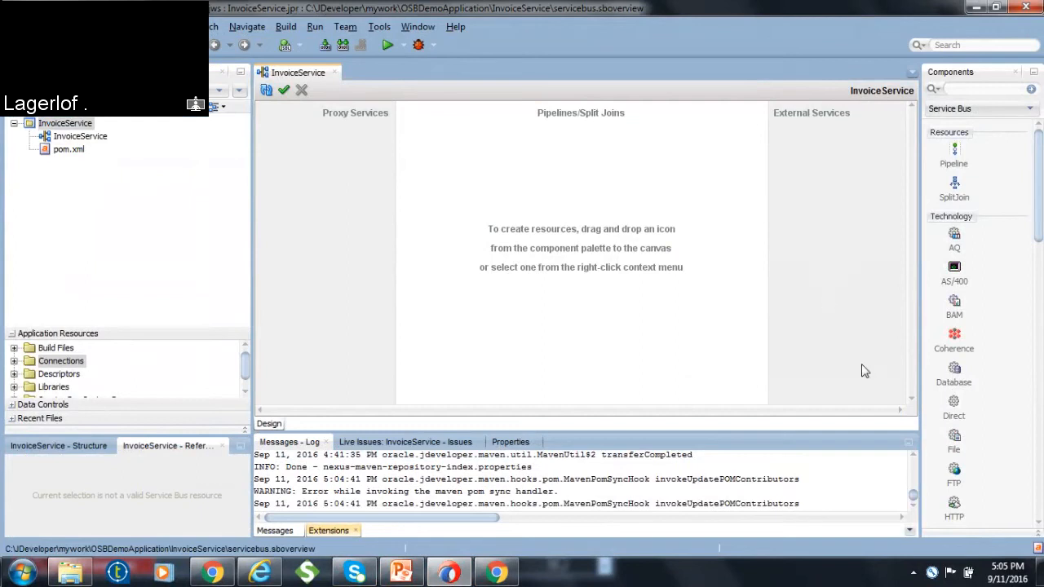
left_click_drag(1037, 190, 1037, 208)
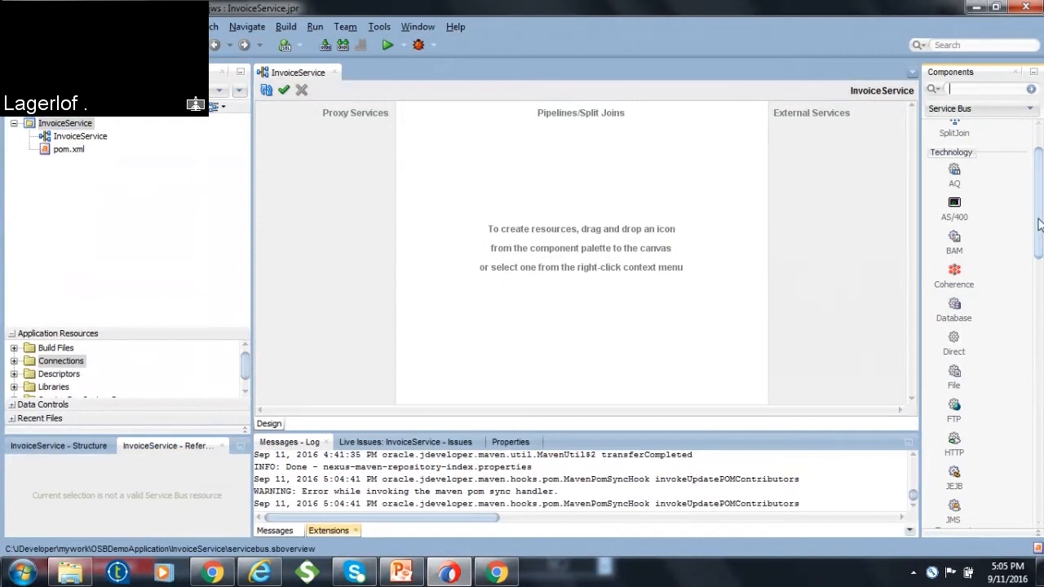
left_click_drag(1041, 226, 1040, 284)
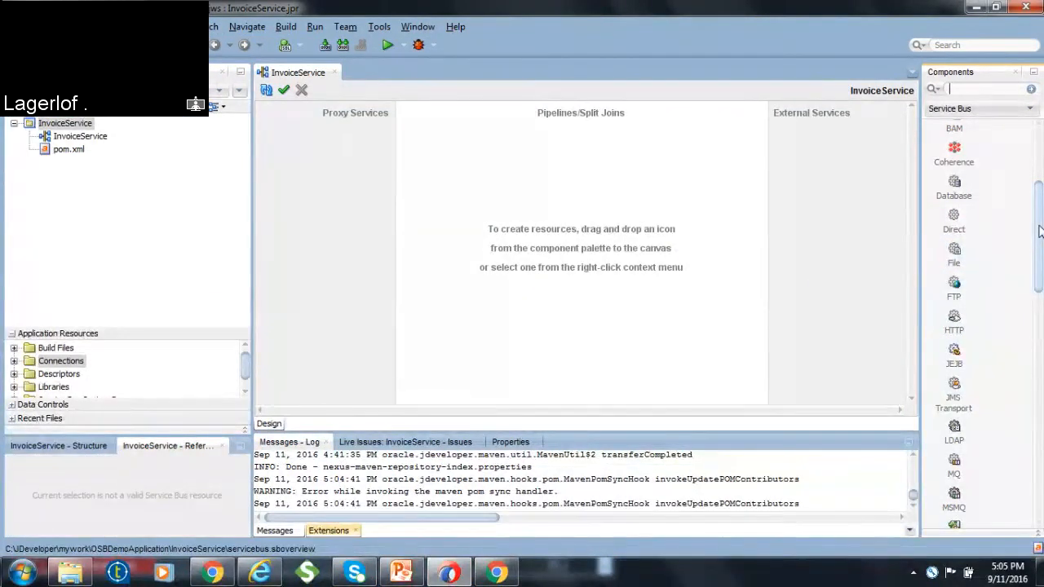
left_click_drag(1039, 228, 1041, 346)
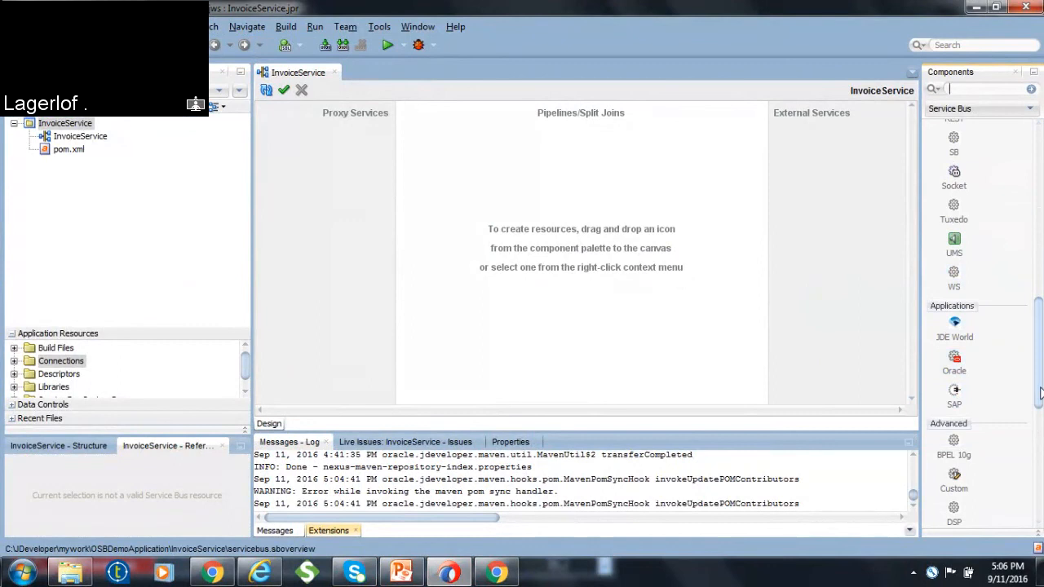
scroll(1040, 394, "down", 10)
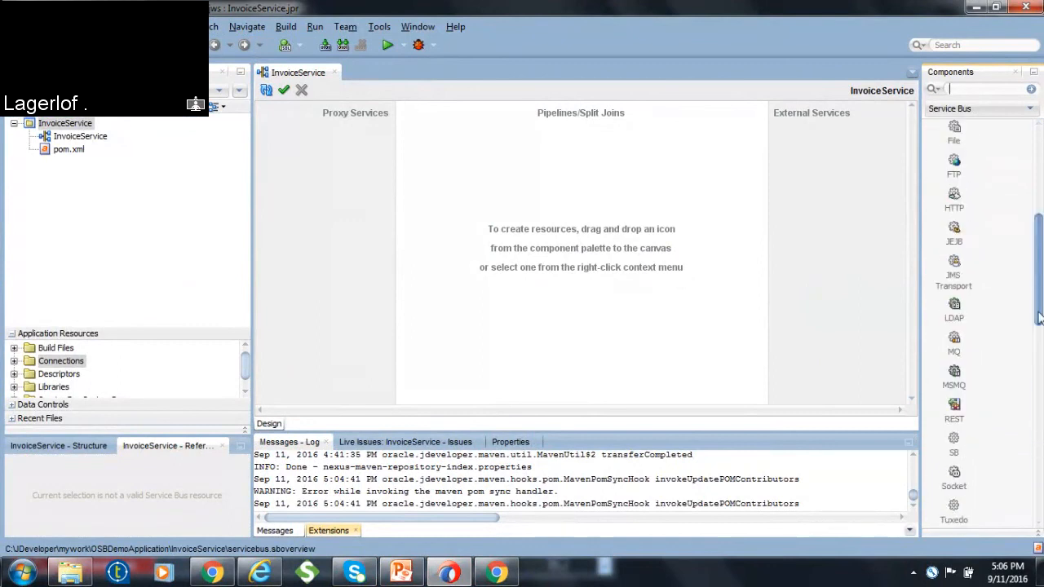
left_click_drag(1039, 318, 1039, 216)
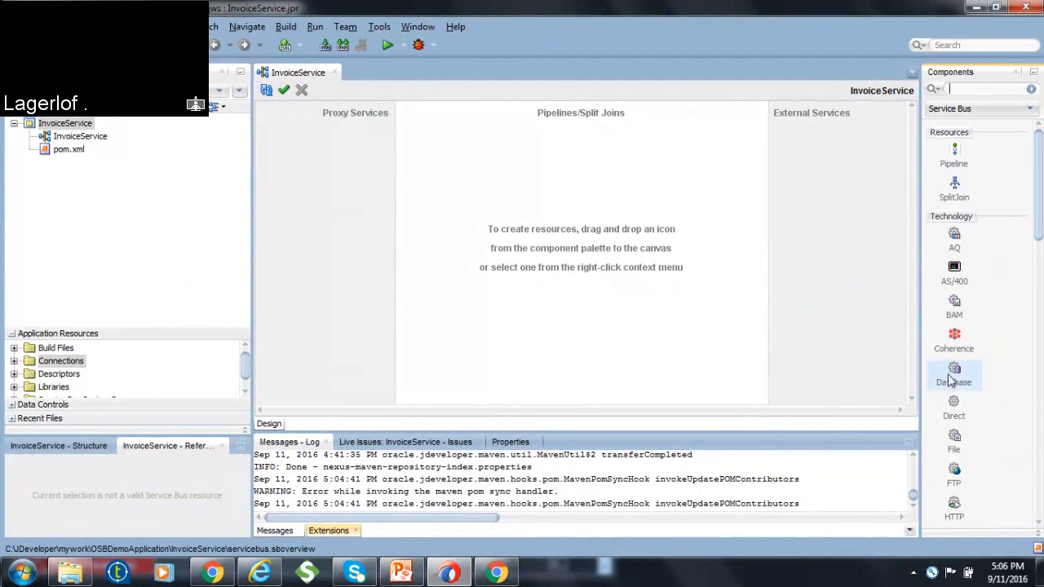
Start a Database adapter in the External Services lane and name its reference OracleDBInvoiceBusinsessService
left_click_drag(947, 375, 815, 239)
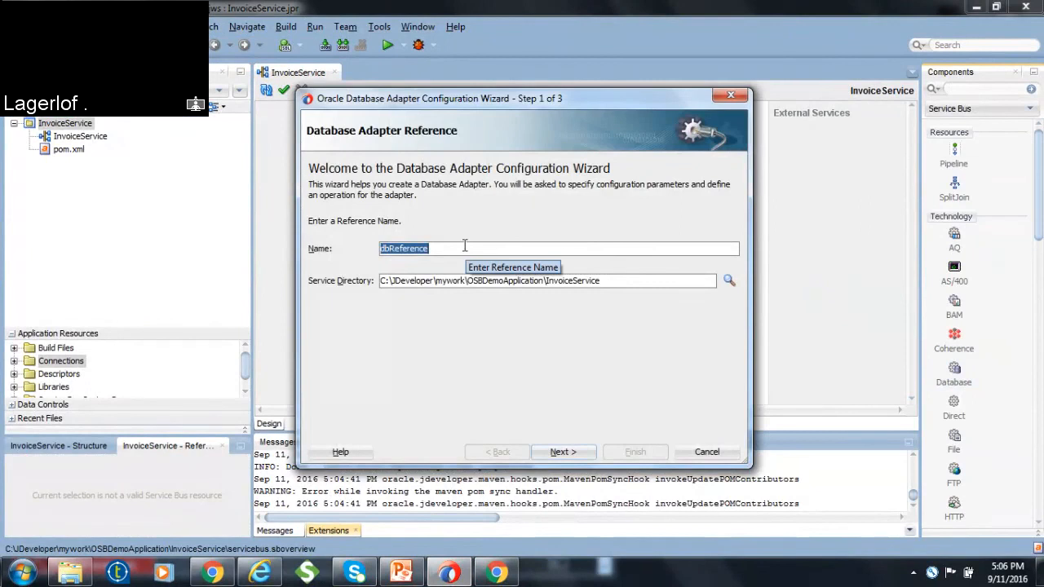
type("OracleInvoiceServic")
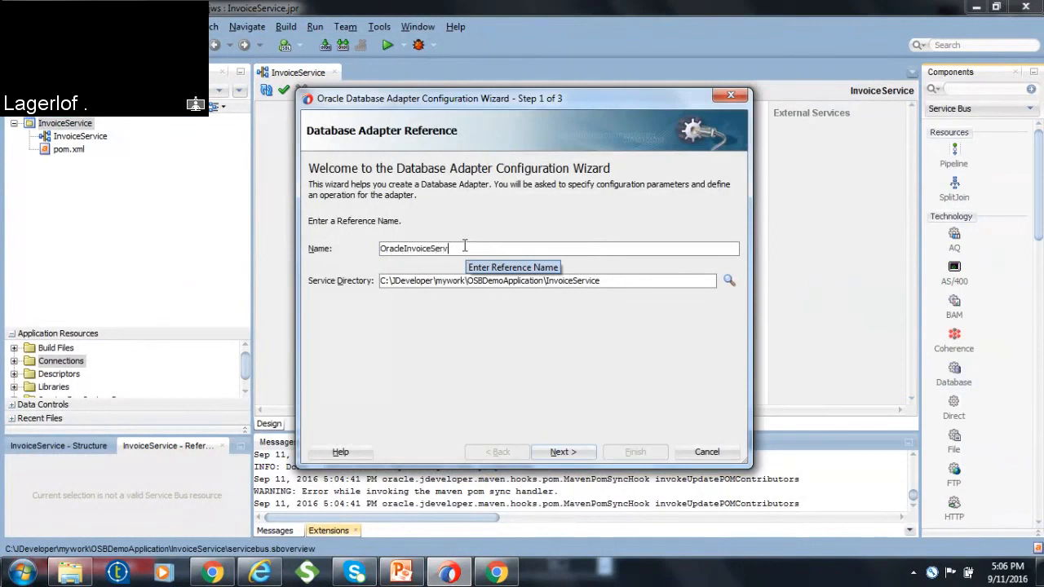
key("BackSpace")
key("BackSpace")
key("BackSpace")
key("BackSpace")
key("BackSpace")
key("BackSpace")
type("BusinessService")
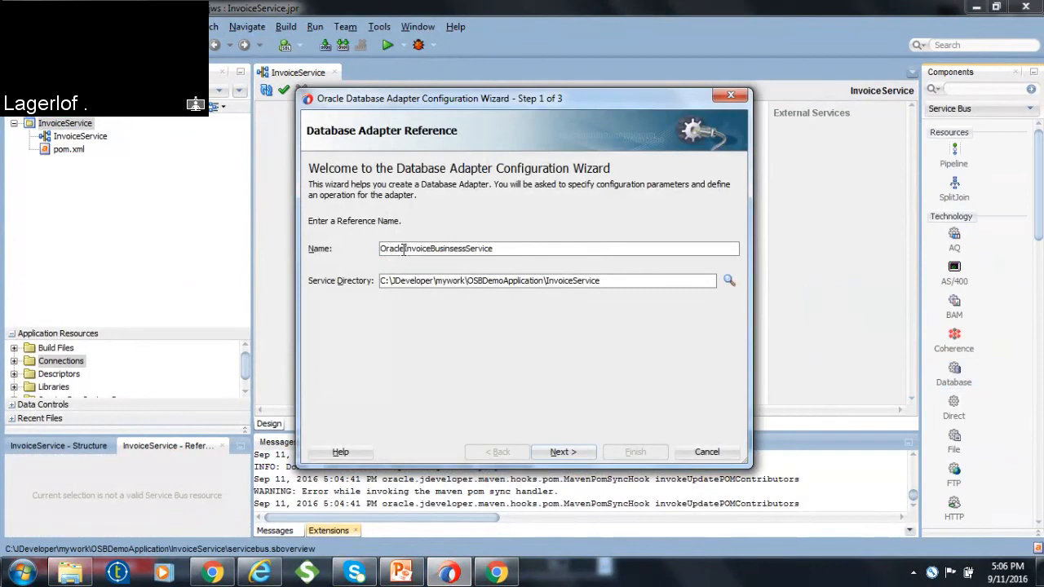
type("DB")
left_click(555, 452)
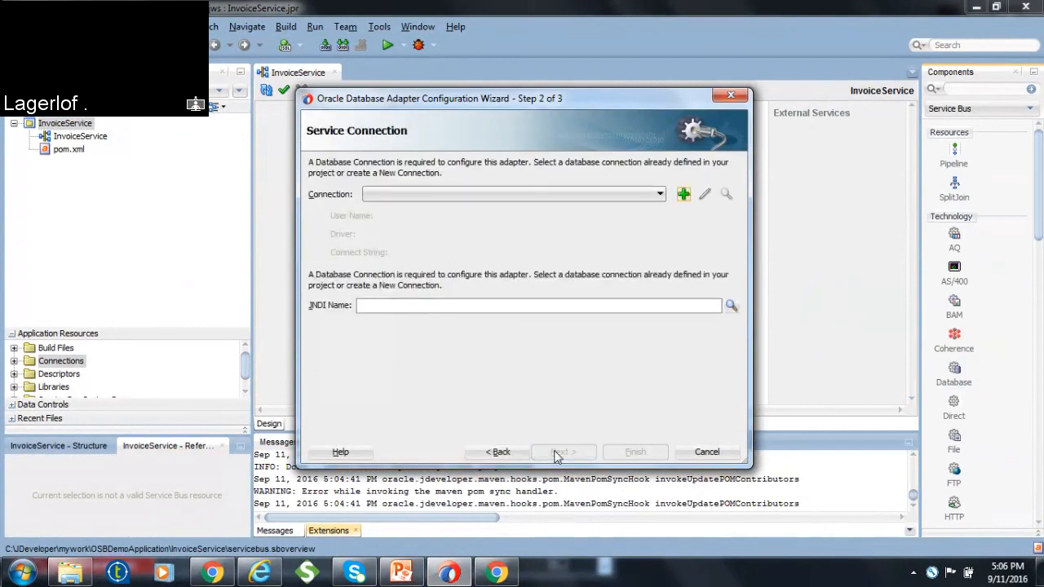
Try to define an Oracle (JDBC) database connection named oracleDB with username apps, and cancel both it and the adapter configuration
left_click(590, 196)
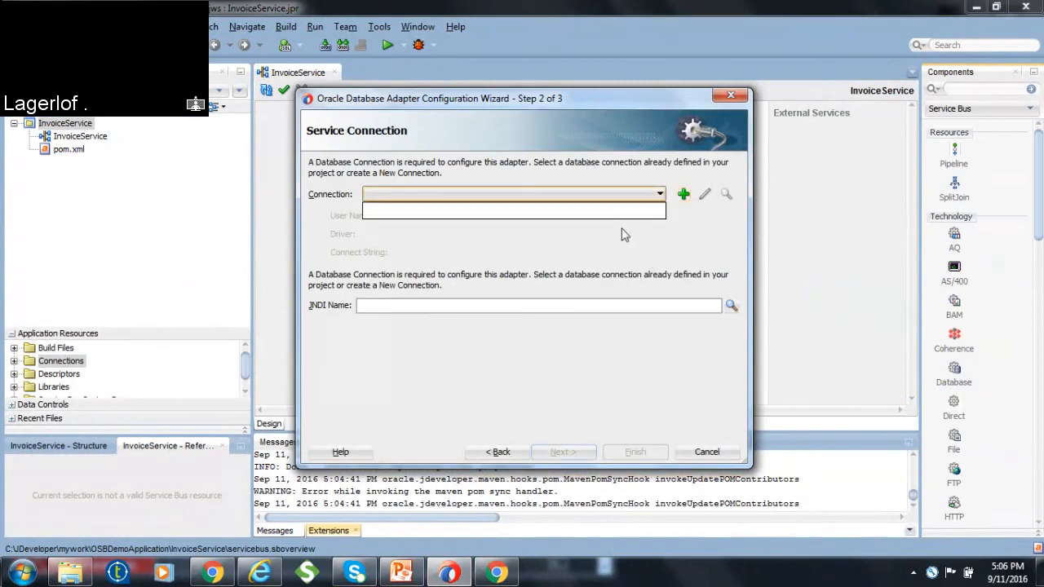
left_click(618, 266)
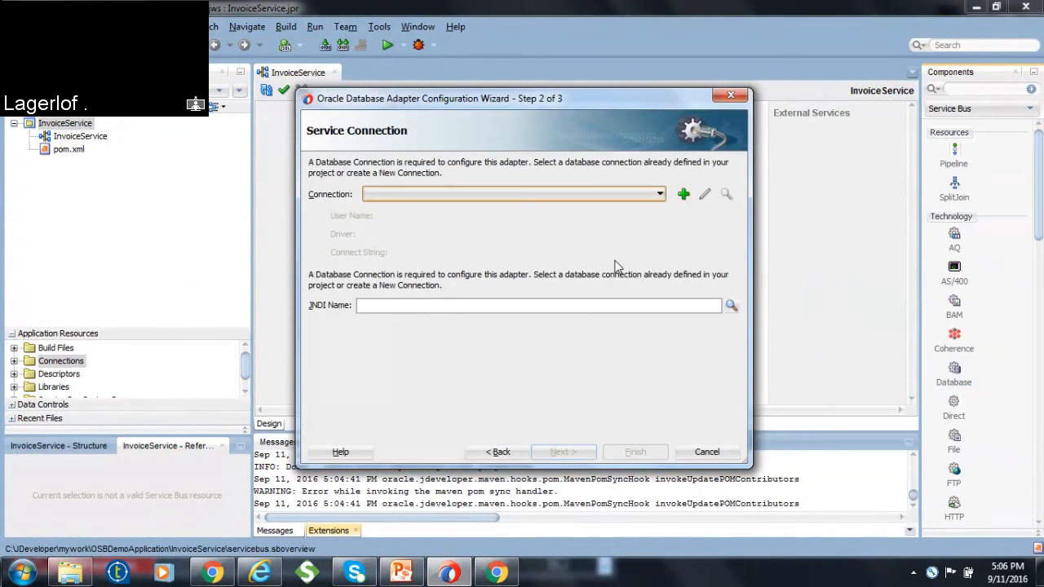
left_click(684, 196)
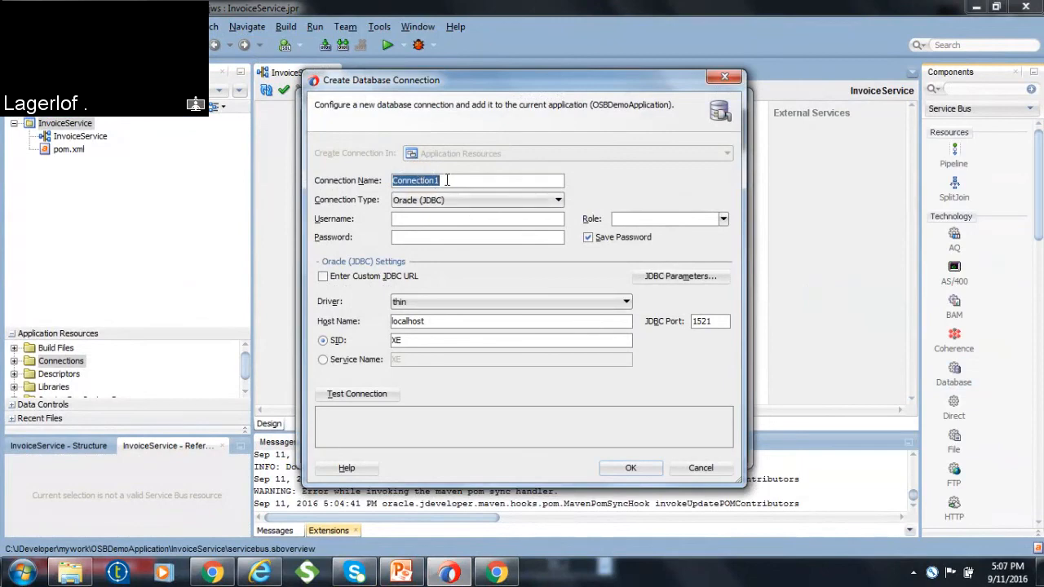
type("oracleDB")
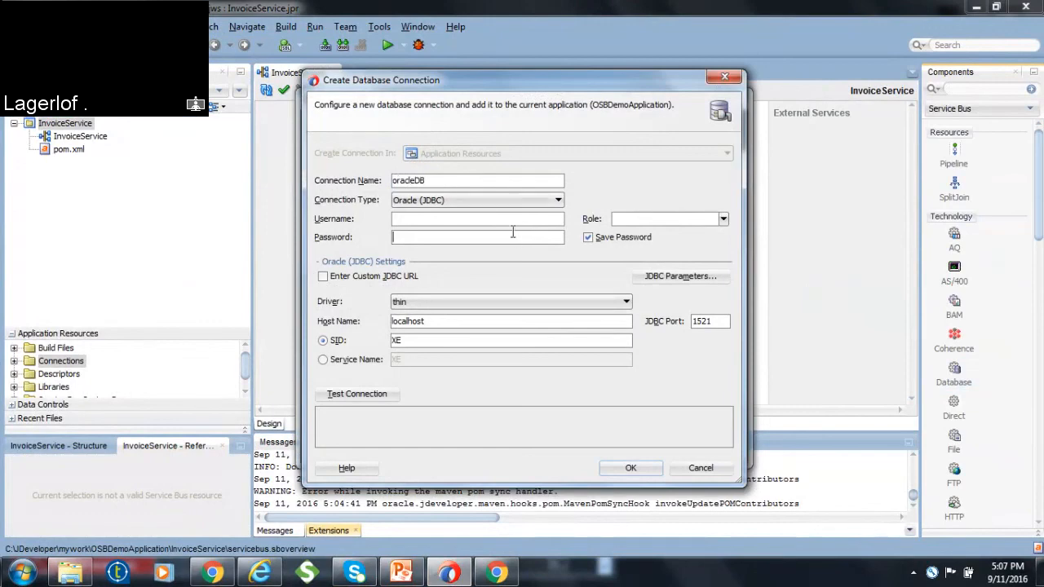
left_click(495, 221)
type("apps")
left_click(698, 477)
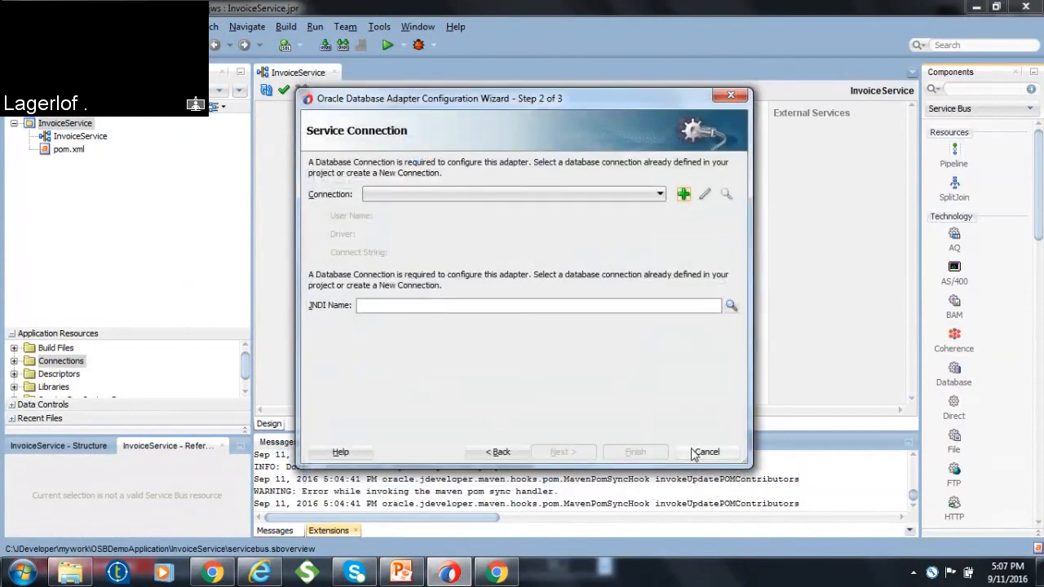
left_click(706, 452)
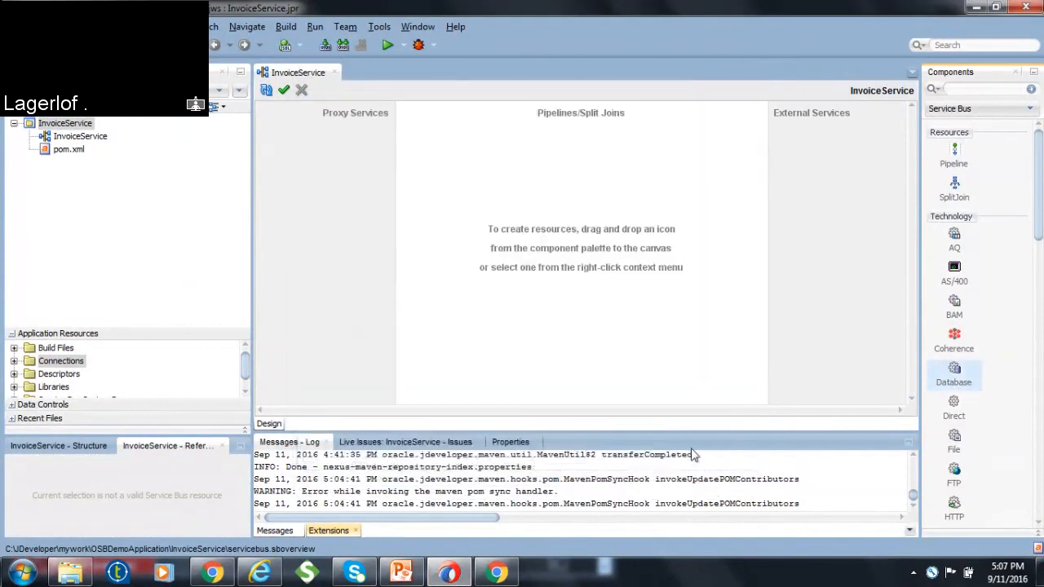
Minimize the JDeveloper window
left_click(975, 7)
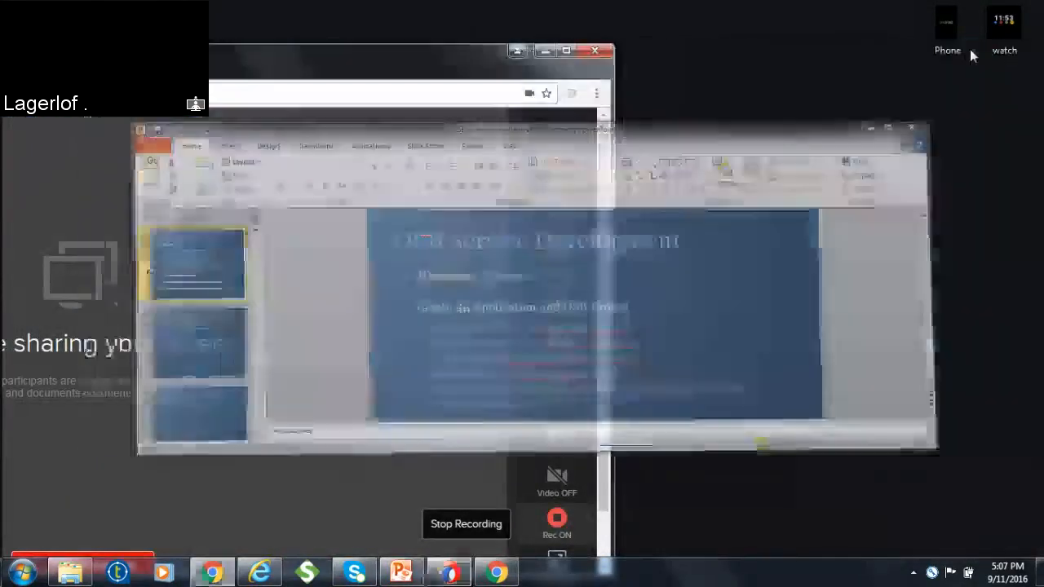